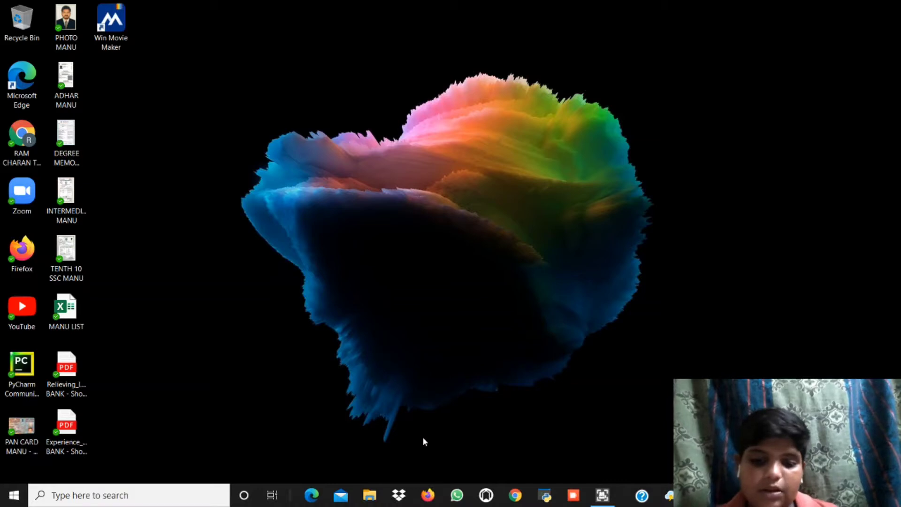
Open File Explorer and copy the How TO Make image from the recent files.
{"action": "left_click", "coordinate": [370, 495]}
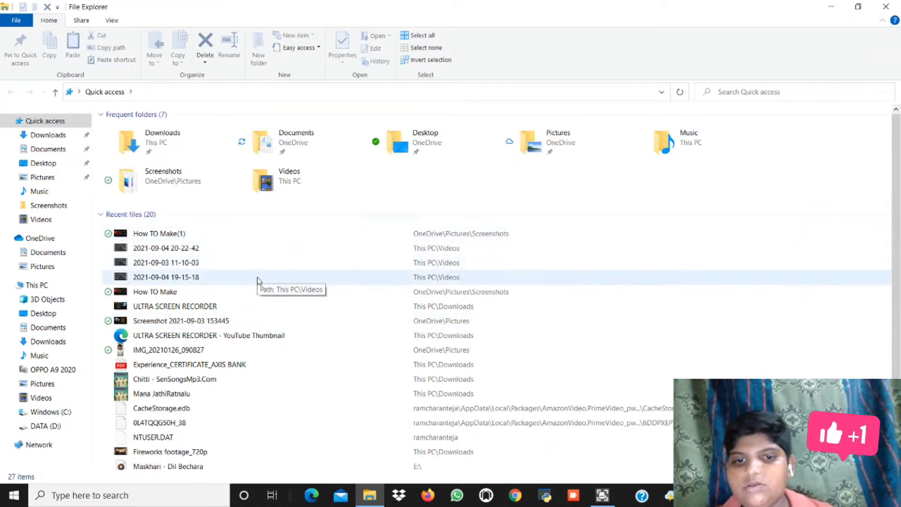
{"action": "double_click", "coordinate": [258, 291]}
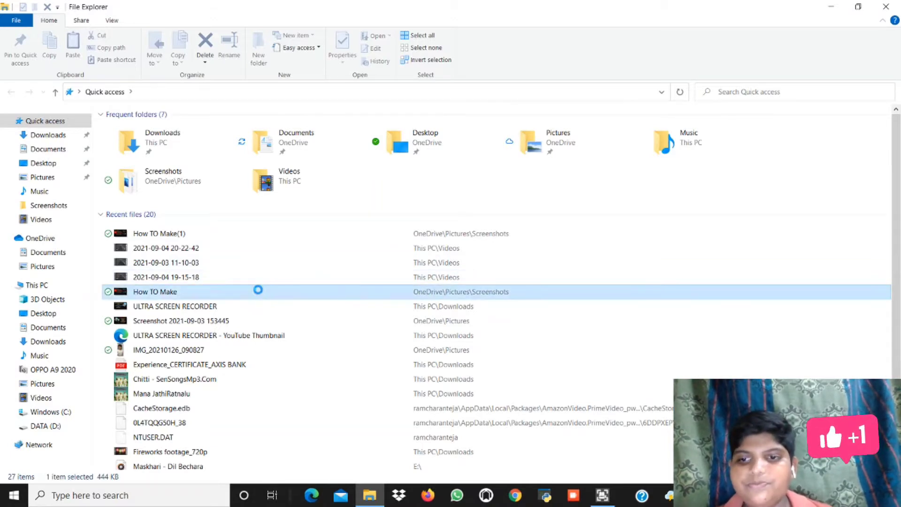
{"action": "right_click", "coordinate": [260, 293]}
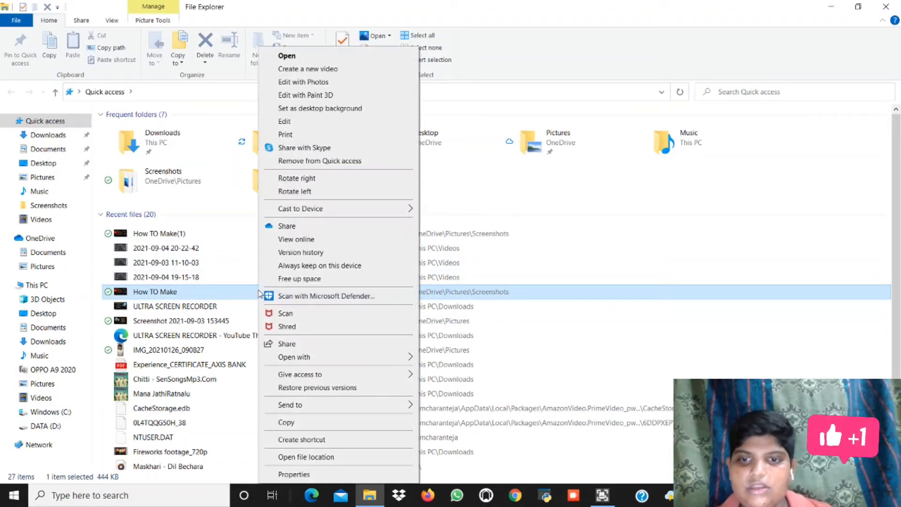
{"action": "left_click", "coordinate": [288, 422]}
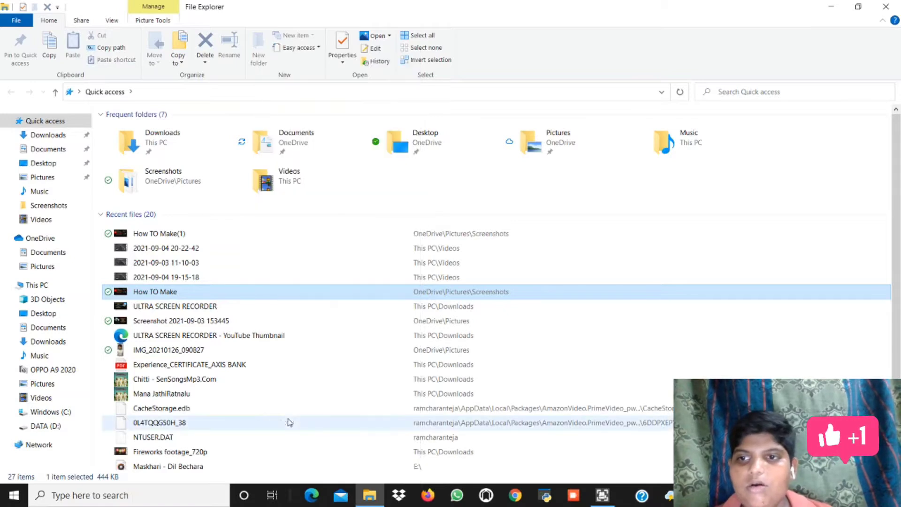
Open the DCIM folder in the internal shared storage of the OPPO A9 2020 phone.
{"action": "left_click", "coordinate": [37, 371]}
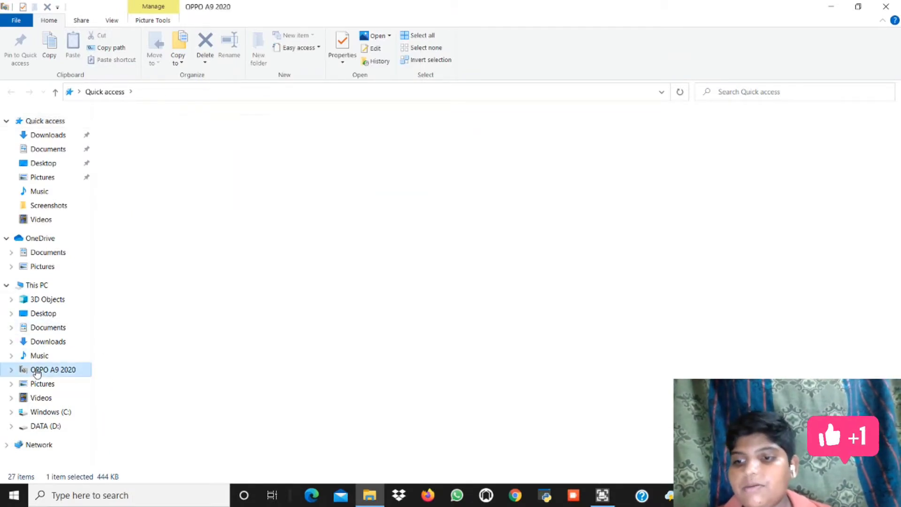
{"action": "left_click", "coordinate": [183, 134]}
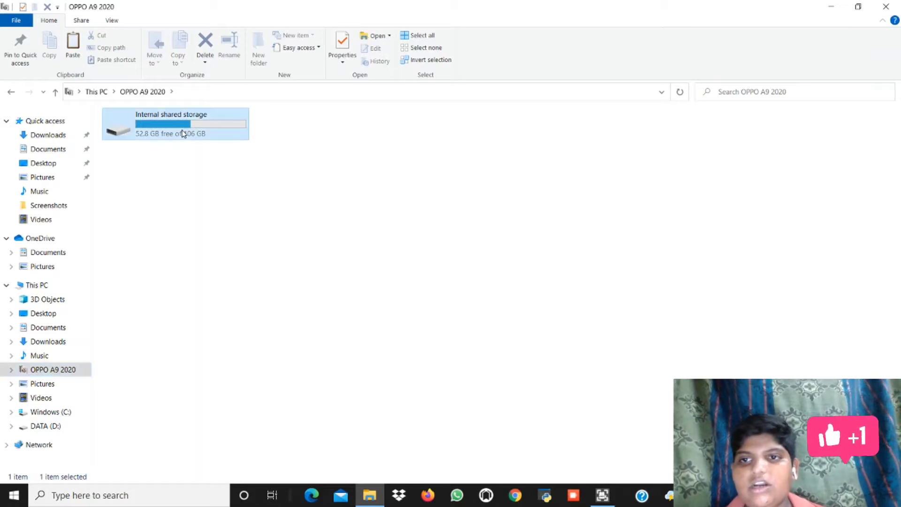
{"action": "double_click", "coordinate": [183, 134]}
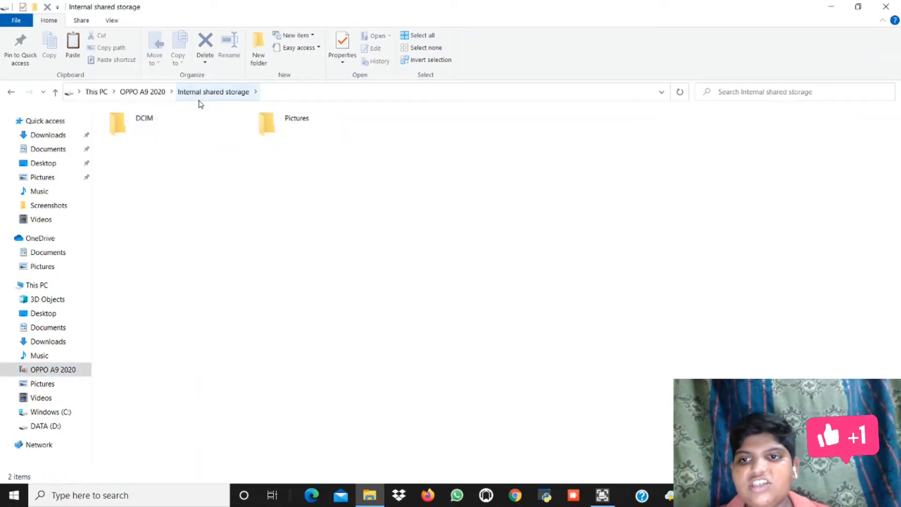
{"action": "double_click", "coordinate": [198, 111]}
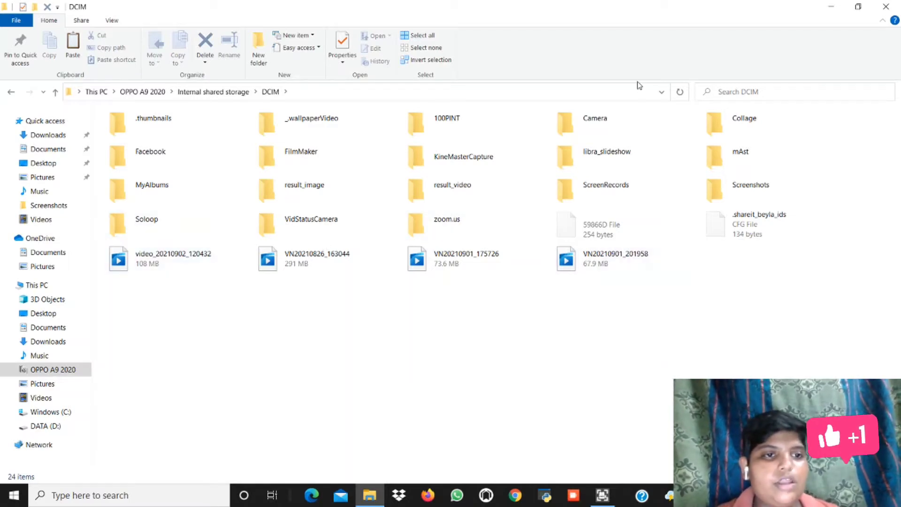
View the photos in the phone's Camera folder and return to DCIM.
{"action": "left_click", "coordinate": [620, 125]}
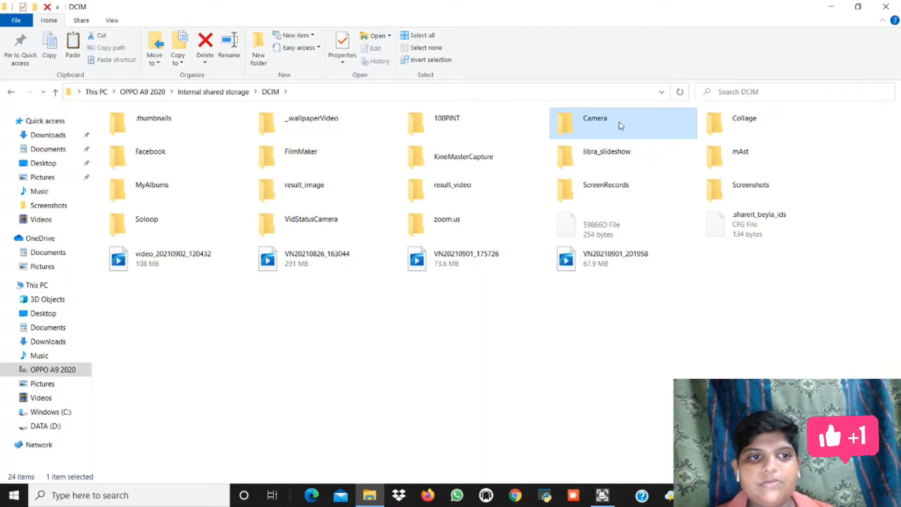
{"action": "double_click", "coordinate": [620, 124]}
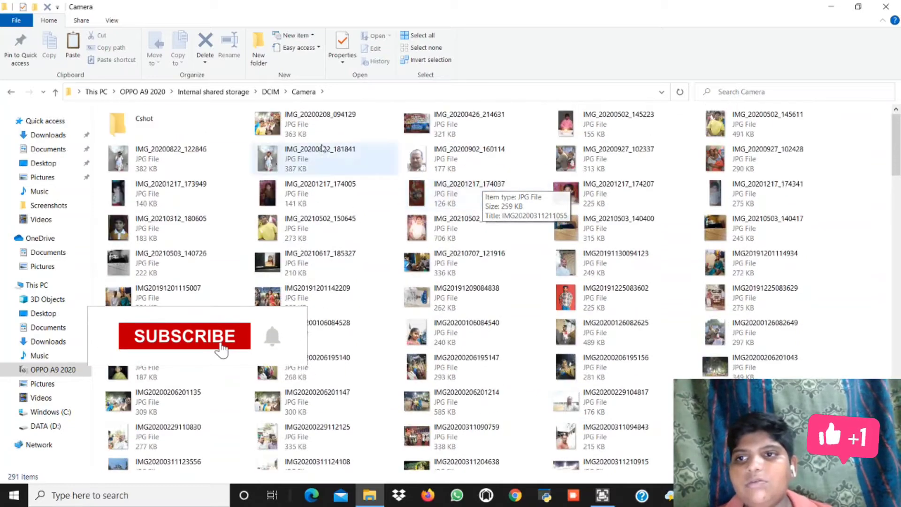
{"action": "left_click", "coordinate": [10, 92]}
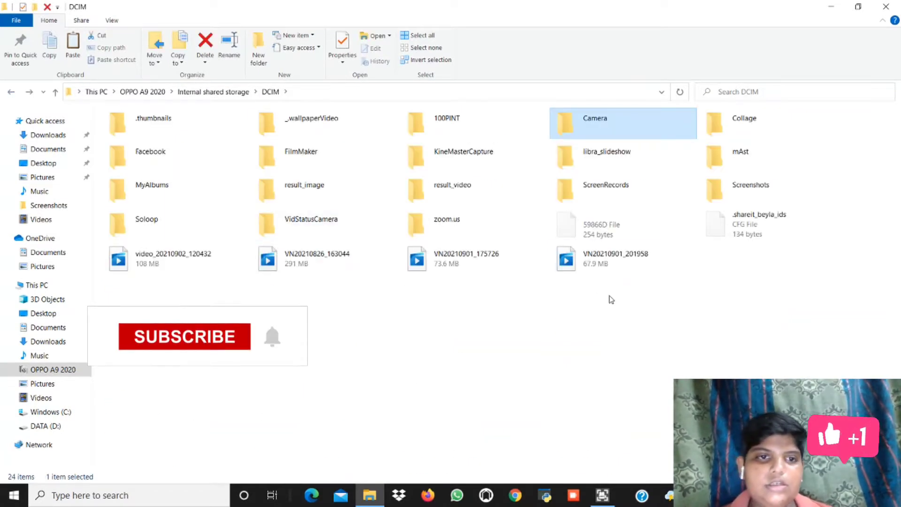
Paste the copied How TO Make image into the phone's Screenshots folder inside DCIM.
{"action": "double_click", "coordinate": [731, 192]}
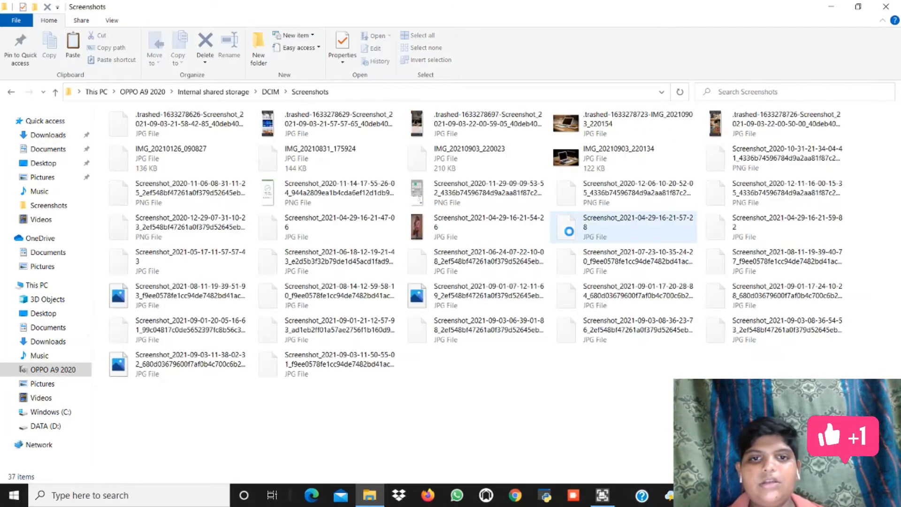
{"action": "scroll", "coordinate": [571, 236], "scroll_direction": "down", "scroll_amount": 3}
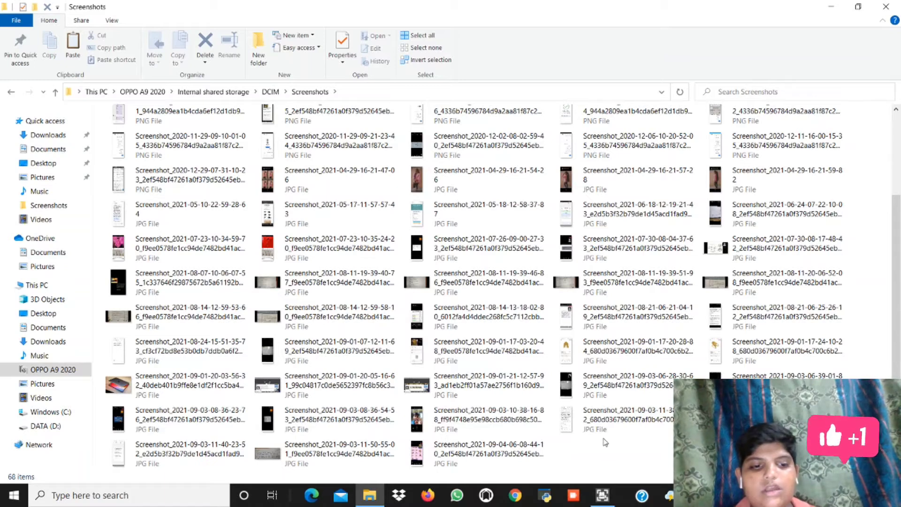
{"action": "right_click", "coordinate": [595, 461]}
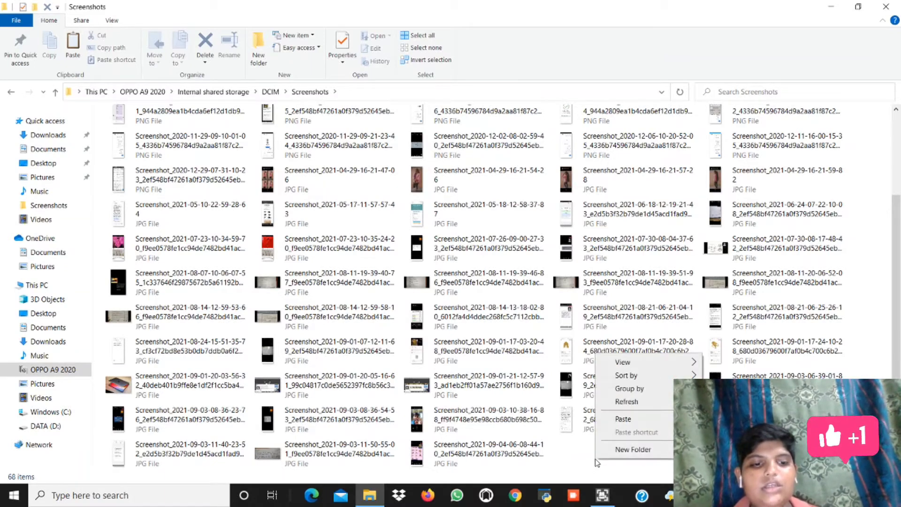
{"action": "left_click", "coordinate": [624, 421]}
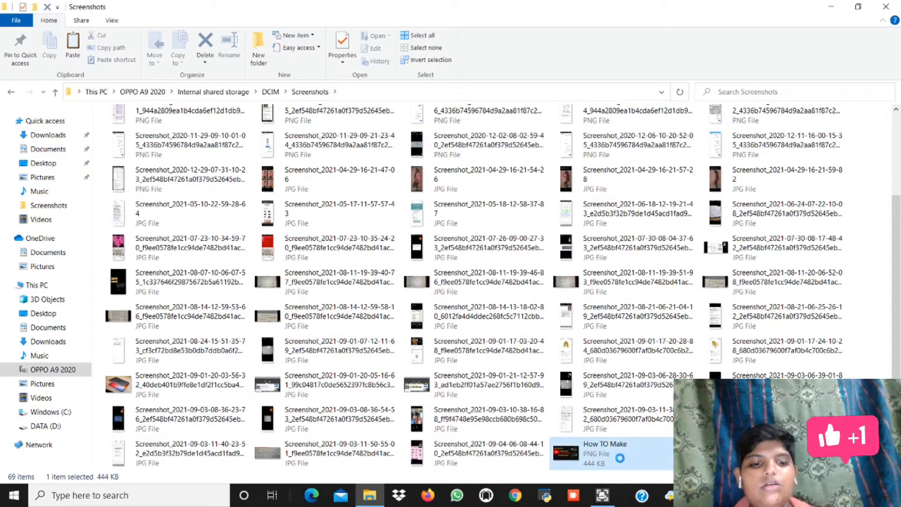
View the pasted How TO Make image from the phone's Screenshots folder, and close the viewer.
{"action": "left_click", "coordinate": [622, 462]}
{"action": "double_click", "coordinate": [623, 462]}
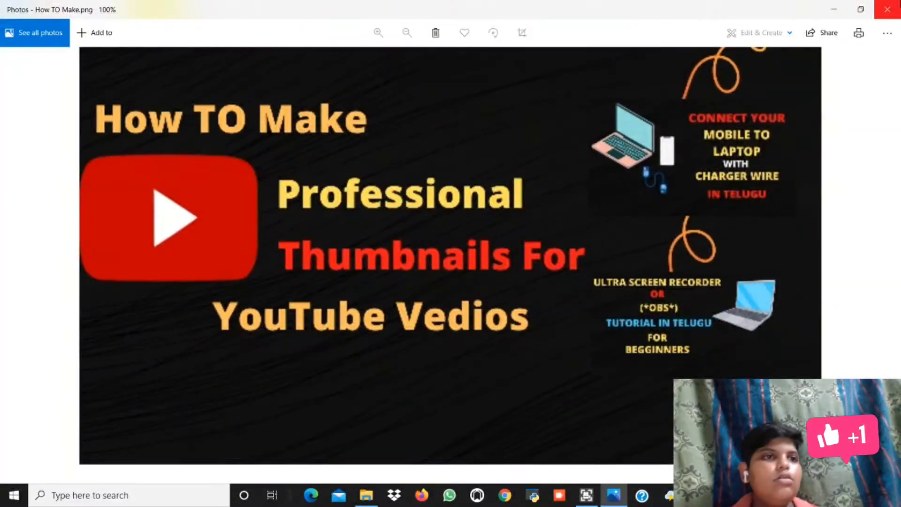
{"action": "left_click", "coordinate": [888, 10]}
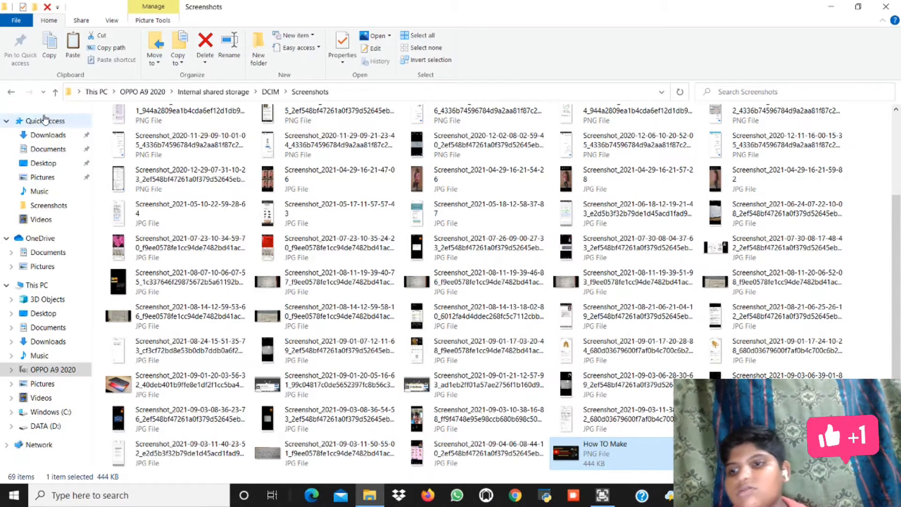
{"action": "left_click", "coordinate": [56, 218]}
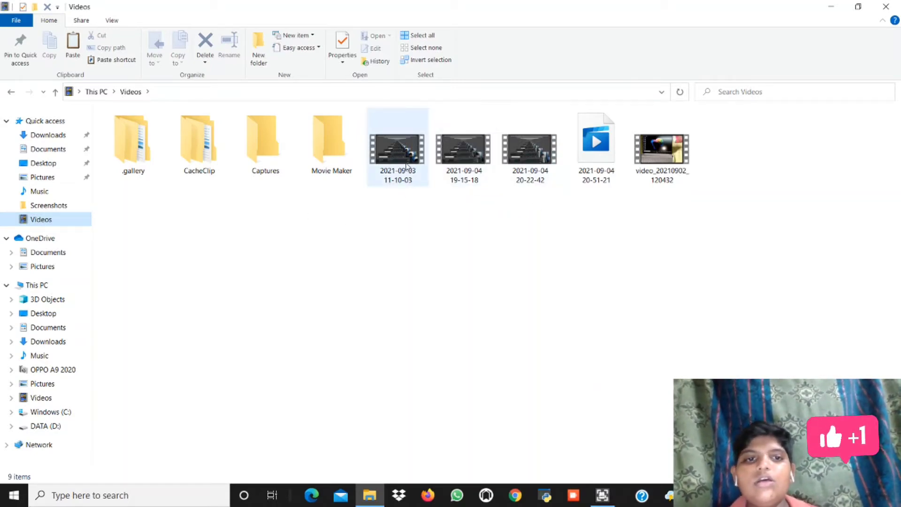
{"action": "mouse_move", "coordinate": [407, 165]}
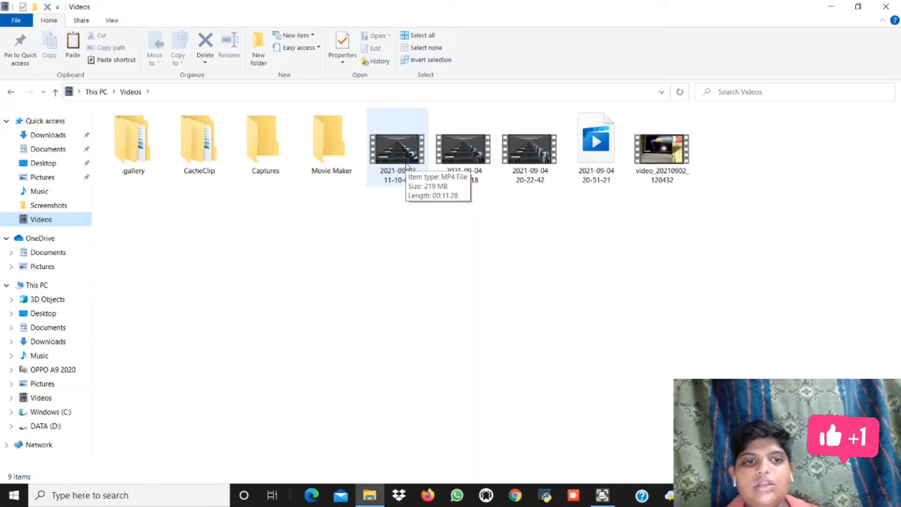
{"action": "right_click", "coordinate": [406, 165]}
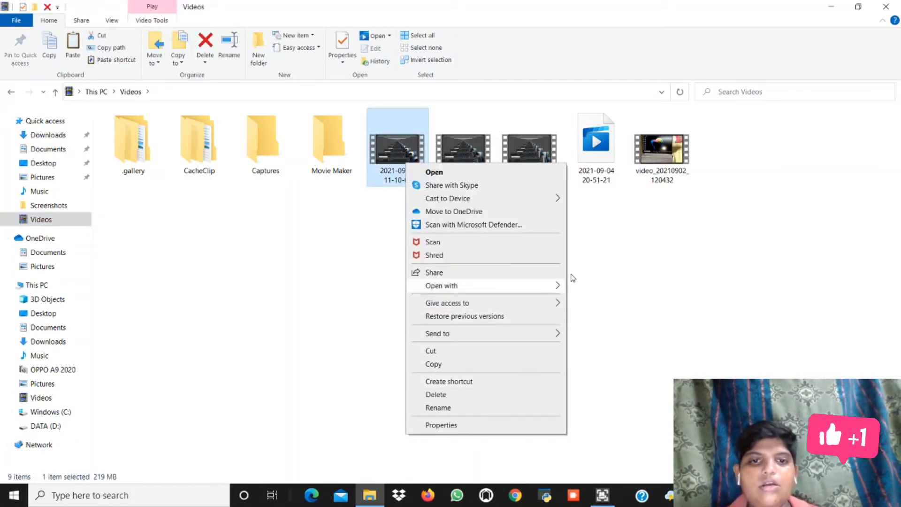
{"action": "left_click", "coordinate": [368, 268]}
{"action": "left_click_drag", "start_coordinate": [367, 265], "coordinate": [389, 244]}
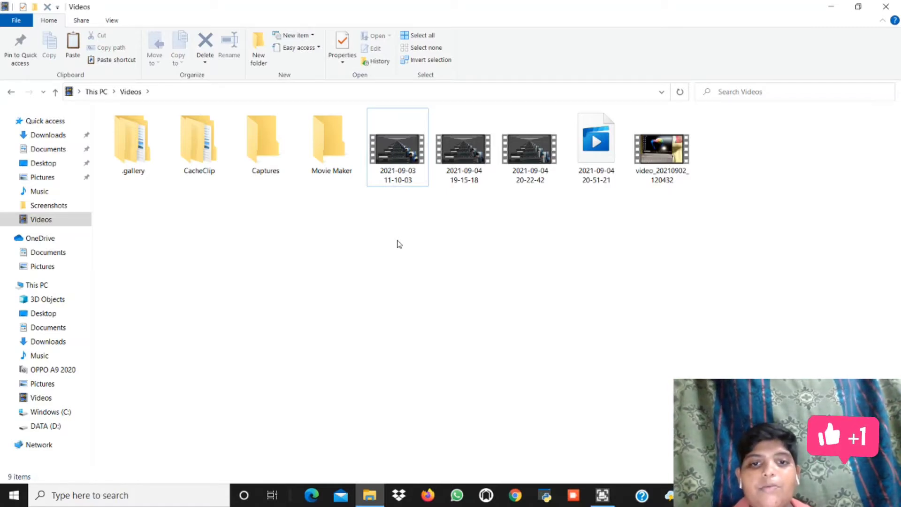
{"action": "left_click", "coordinate": [404, 142]}
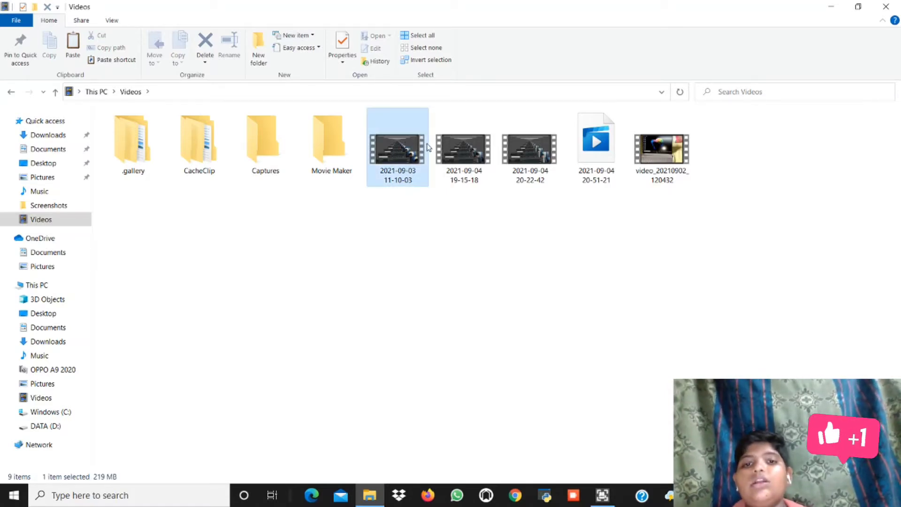
{"action": "right_click", "coordinate": [396, 147]}
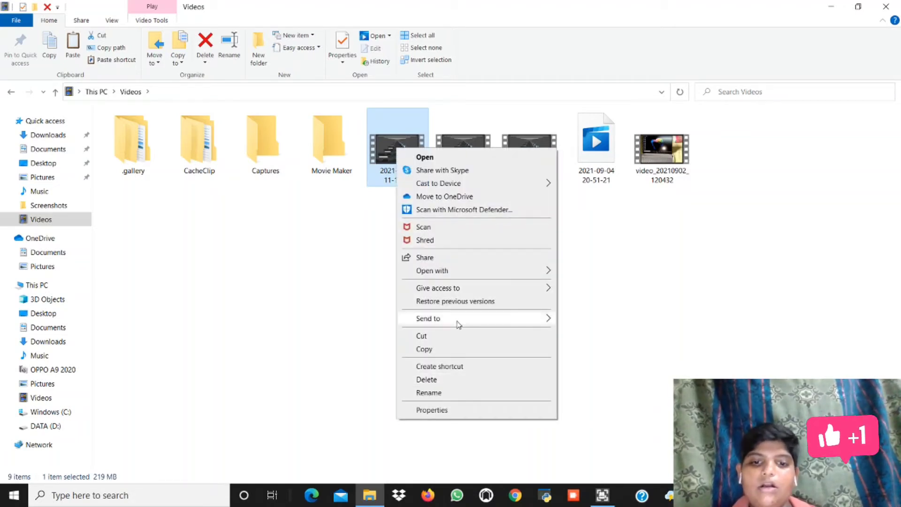
{"action": "left_click", "coordinate": [451, 346]}
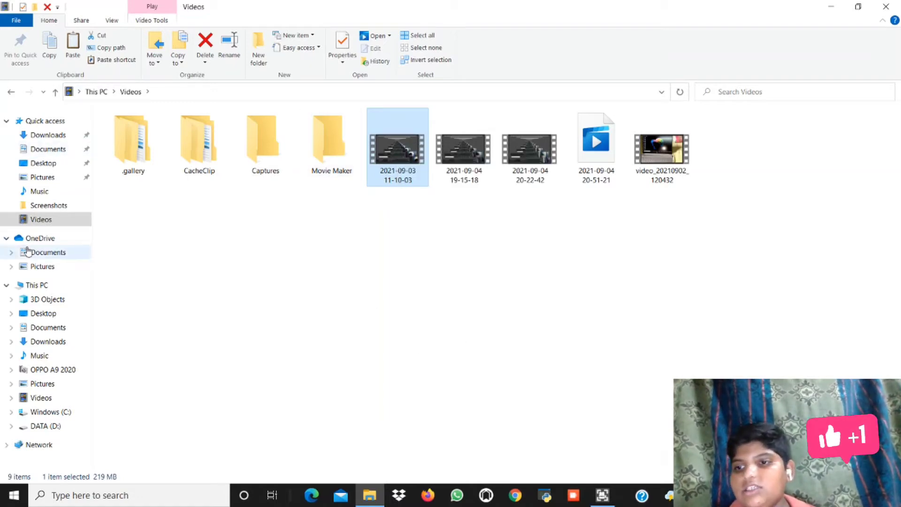
Return to the OPPO A9 2020 phone and open DCIM in its internal shared storage.
{"action": "left_click", "coordinate": [48, 371]}
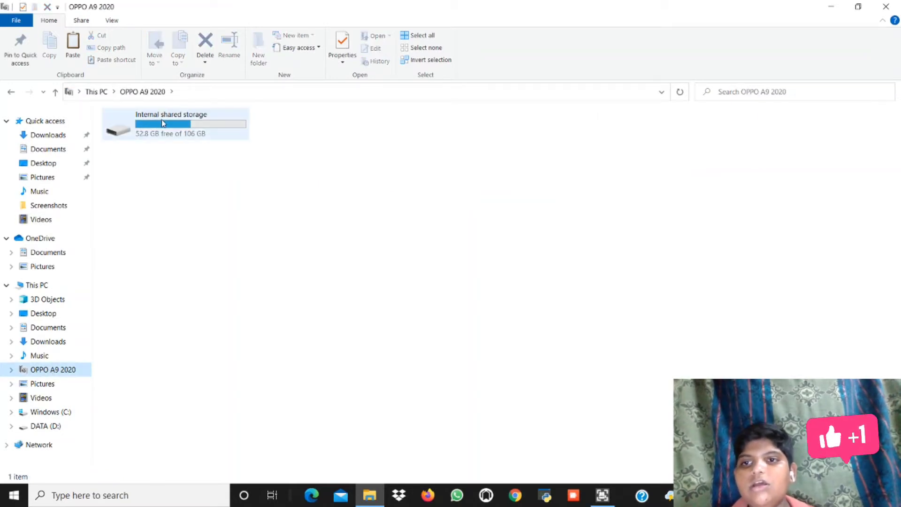
{"action": "left_click", "coordinate": [163, 123]}
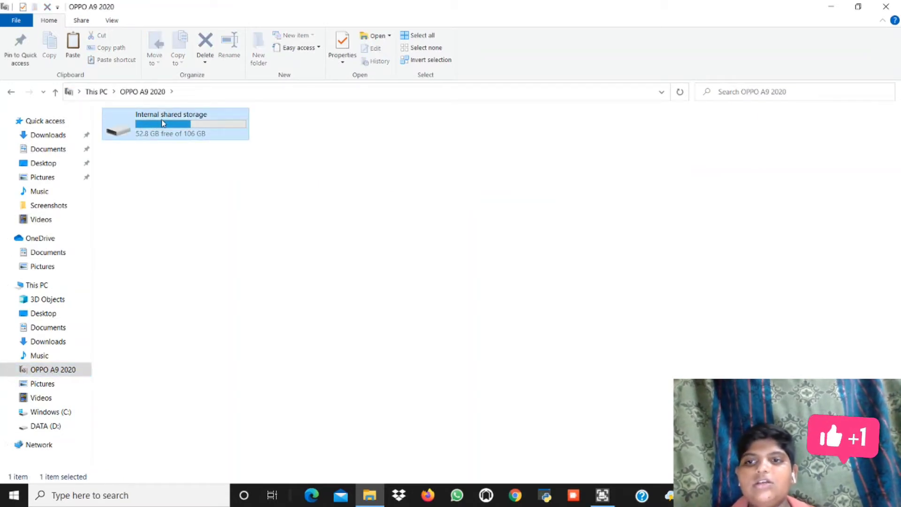
{"action": "double_click", "coordinate": [217, 137]}
{"action": "left_click", "coordinate": [216, 136]}
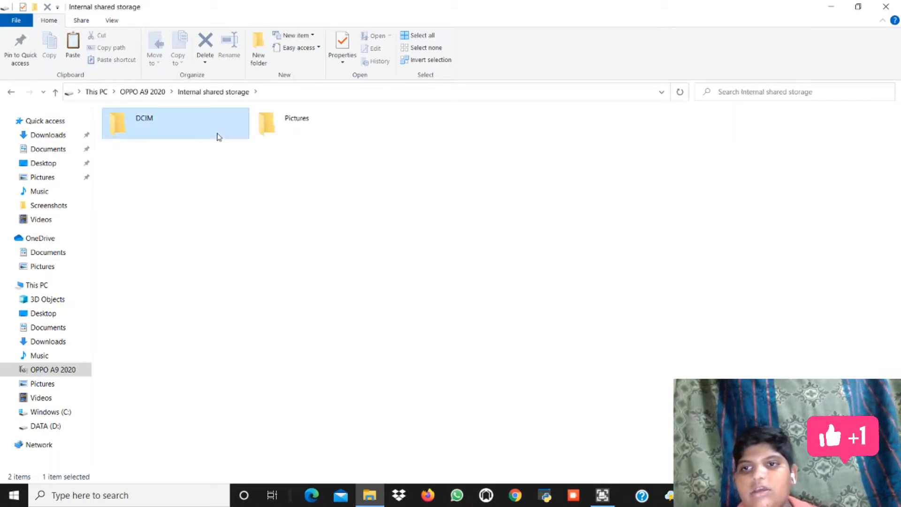
{"action": "double_click", "coordinate": [217, 136]}
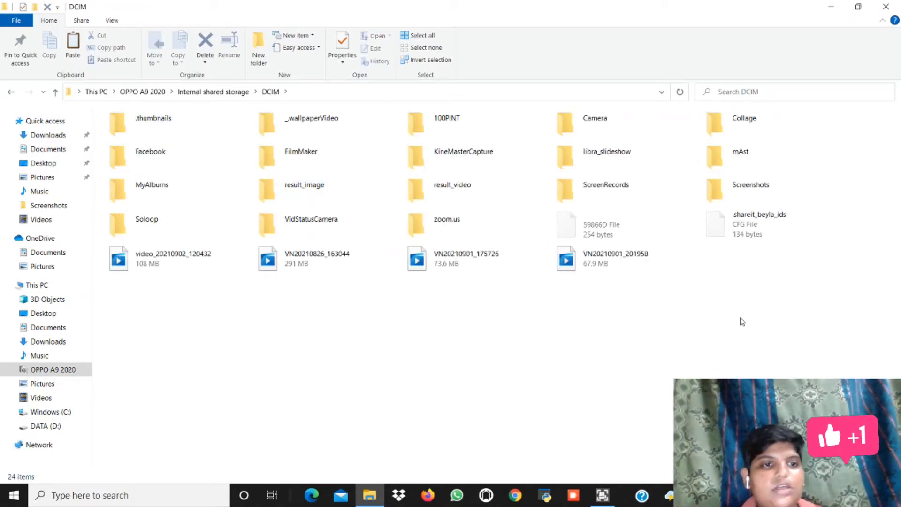
{"action": "right_click", "coordinate": [722, 259]}
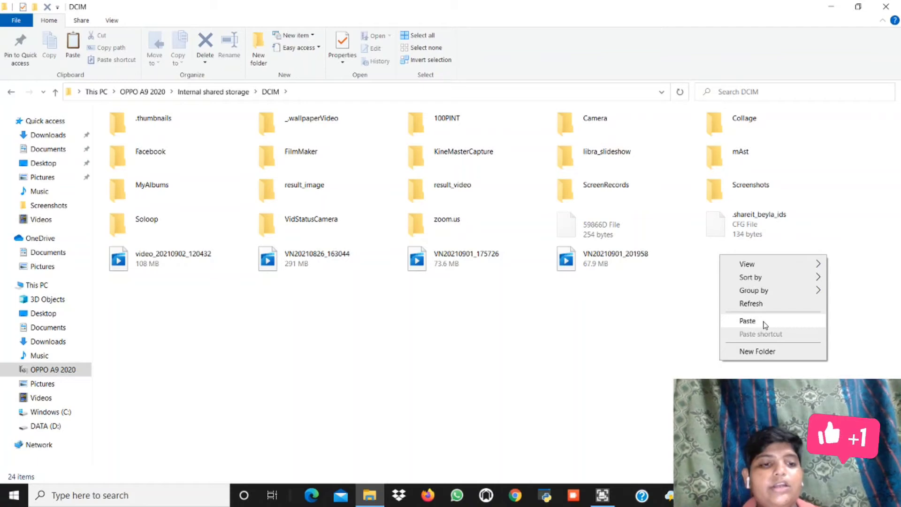
{"action": "left_click", "coordinate": [638, 312]}
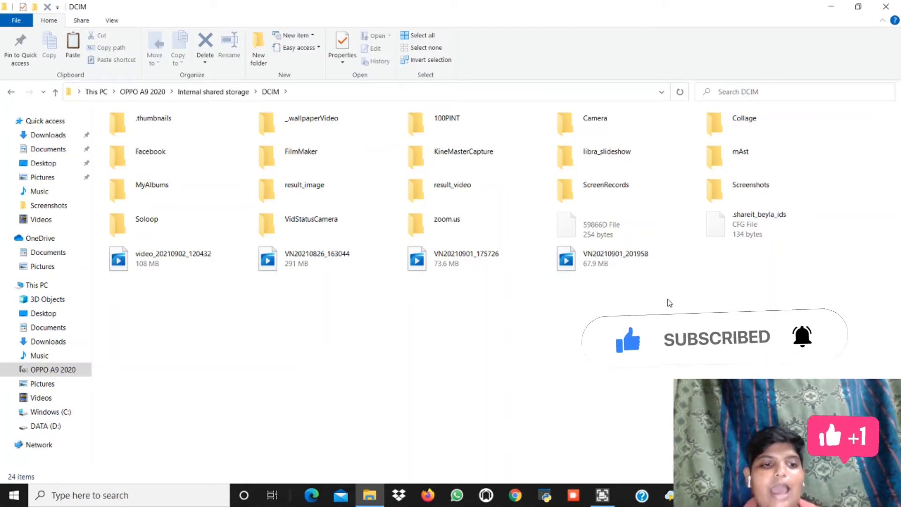
{"action": "right_click", "coordinate": [711, 257]}
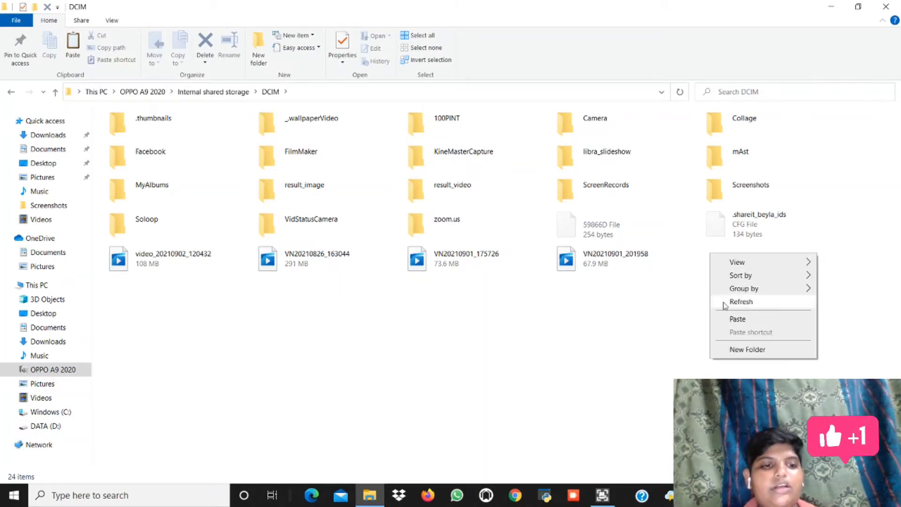
{"action": "left_click", "coordinate": [736, 320]}
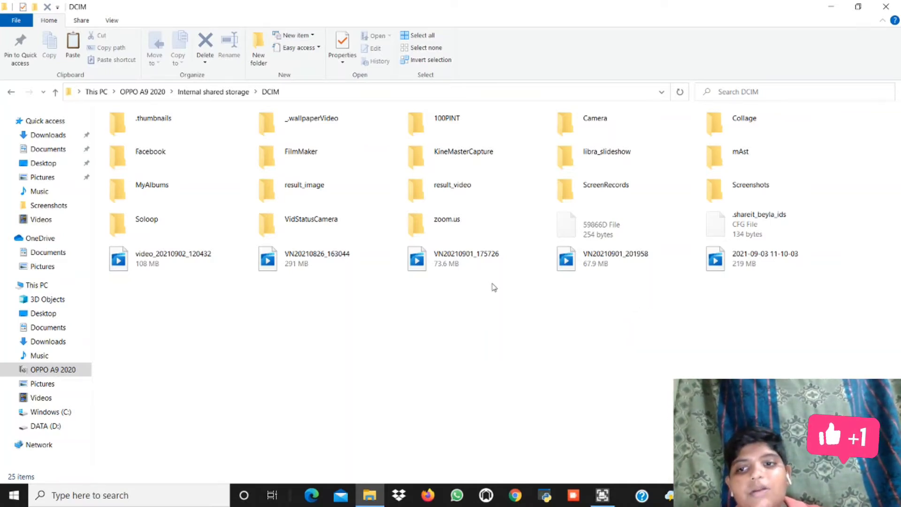
Open the phone's Screenshots folder and copy the image IMG_20210903_220201.
{"action": "double_click", "coordinate": [763, 184]}
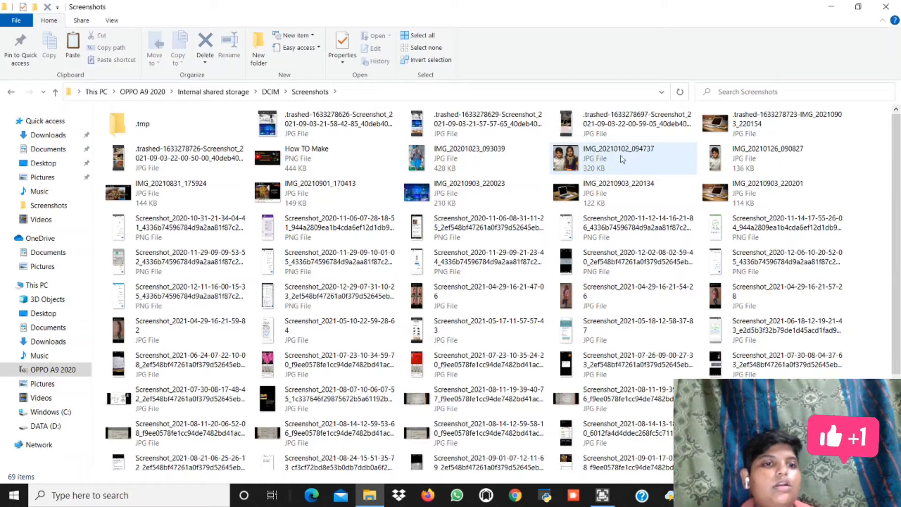
{"action": "right_click", "coordinate": [723, 193]}
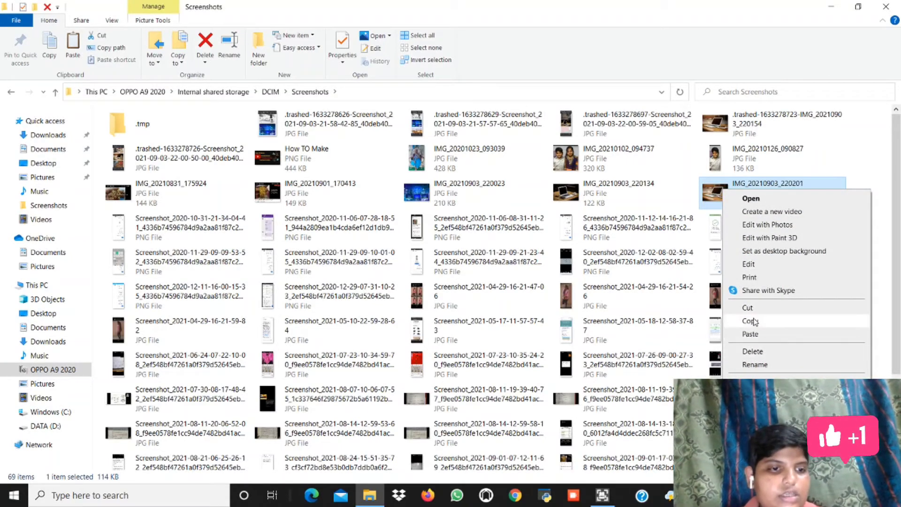
{"action": "left_click", "coordinate": [757, 322]}
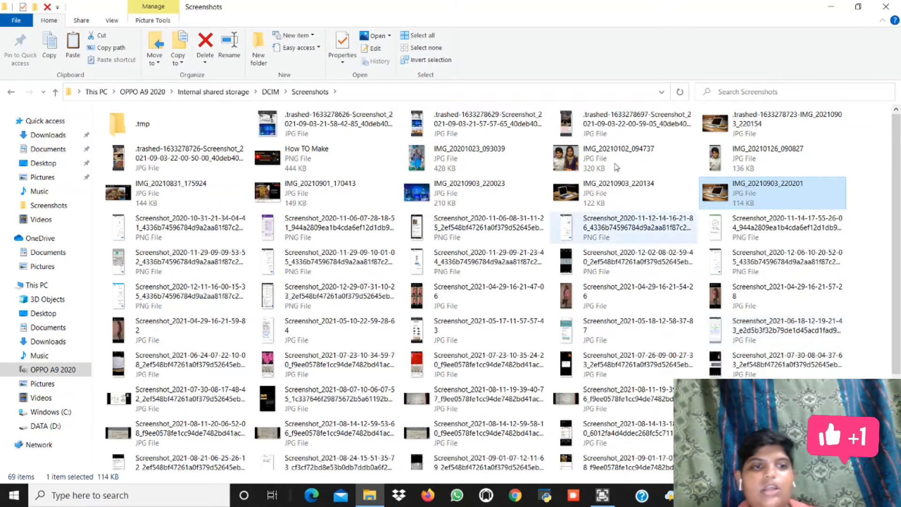
Paste the copied image IMG_20210903_220201 into the computer's Pictures folder and open it to check the picture.
{"action": "left_click", "coordinate": [41, 180]}
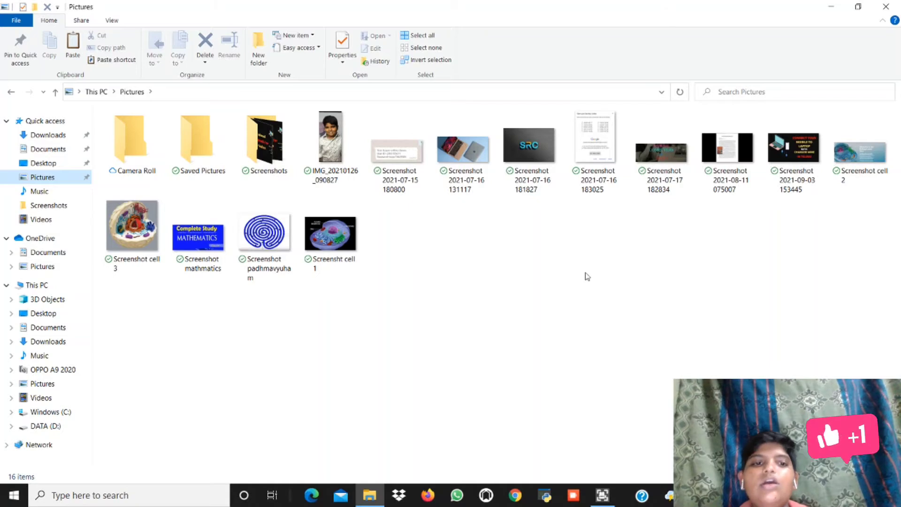
{"action": "right_click", "coordinate": [446, 323]}
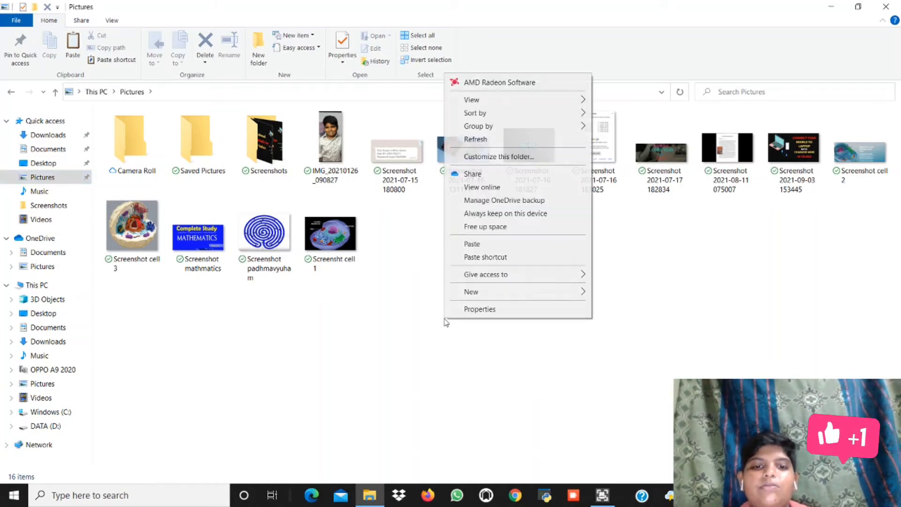
{"action": "left_click", "coordinate": [479, 244]}
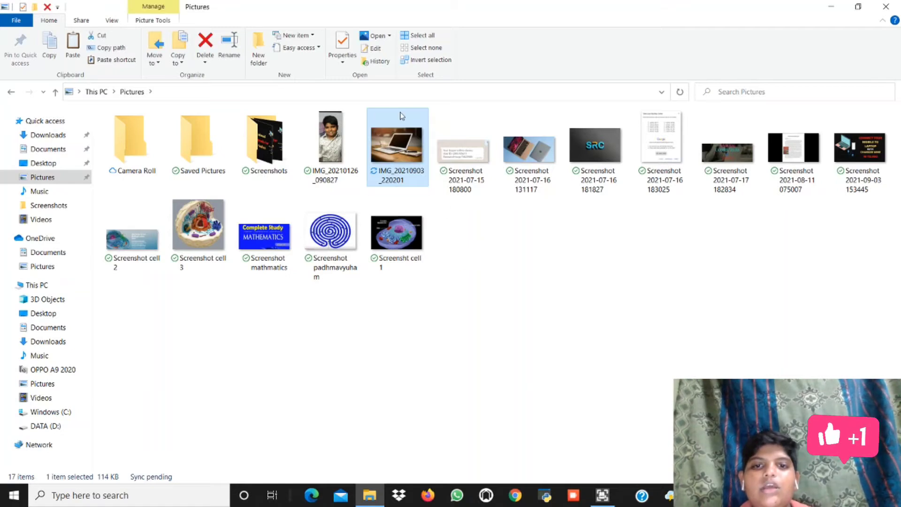
{"action": "left_click_drag", "start_coordinate": [402, 117], "coordinate": [403, 126]}
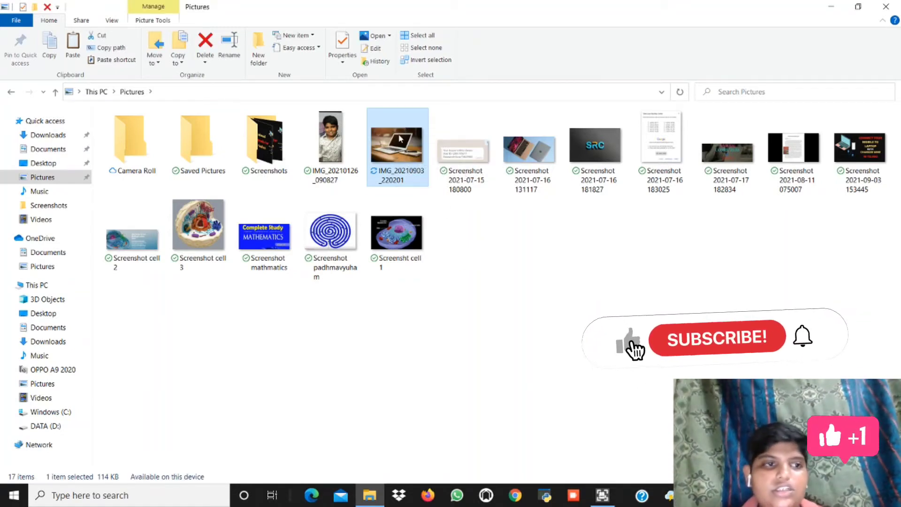
{"action": "double_click", "coordinate": [401, 138]}
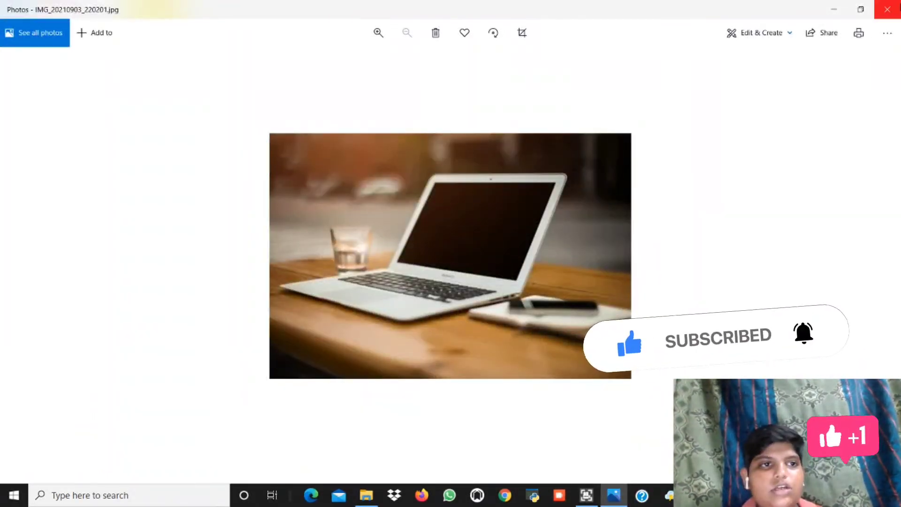
{"action": "left_click", "coordinate": [888, 10]}
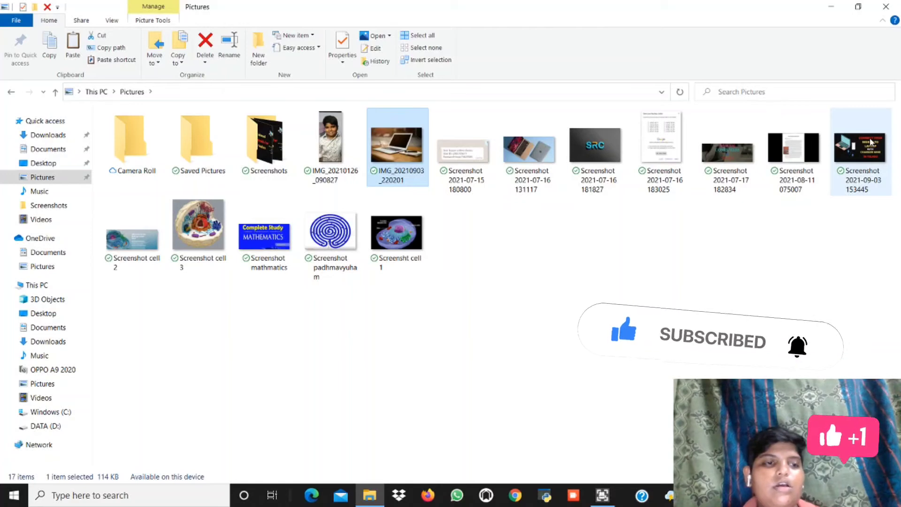
{"action": "right_click", "coordinate": [861, 156]}
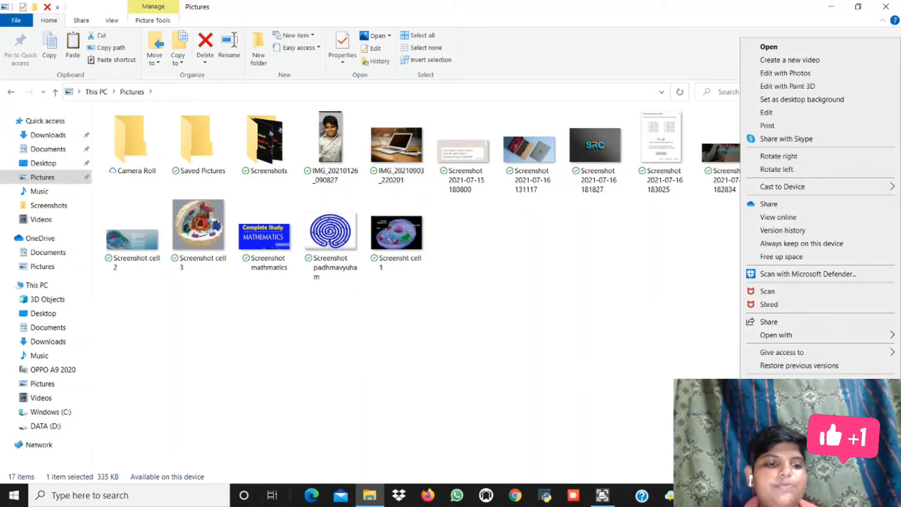
{"action": "key", "text": "Escape"}
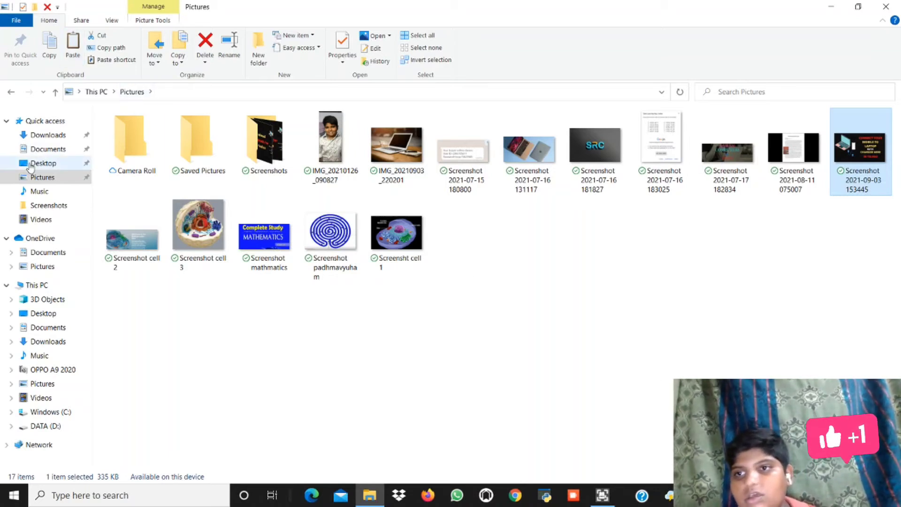
Paste the copied image into the Screenshots folder within DCIM on the OPPO A9 2020 and look through the folder's files.
{"action": "left_click", "coordinate": [41, 368]}
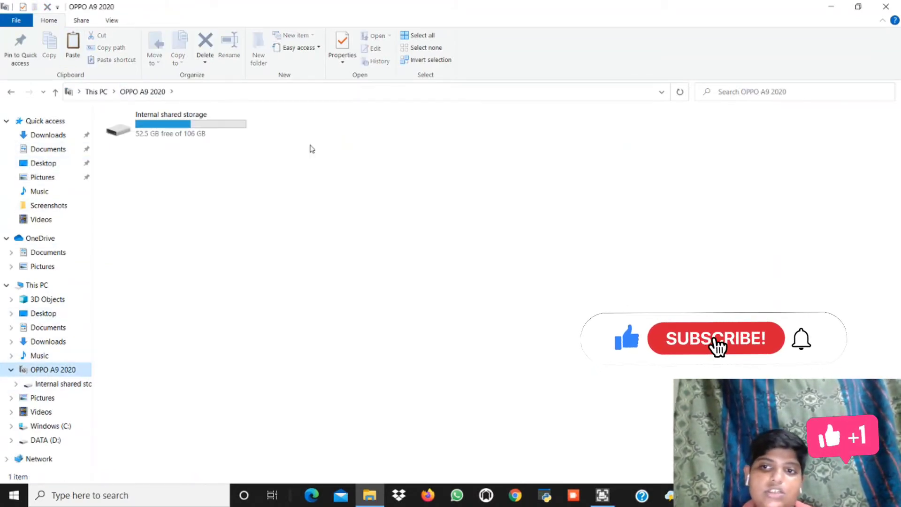
{"action": "double_click", "coordinate": [223, 123]}
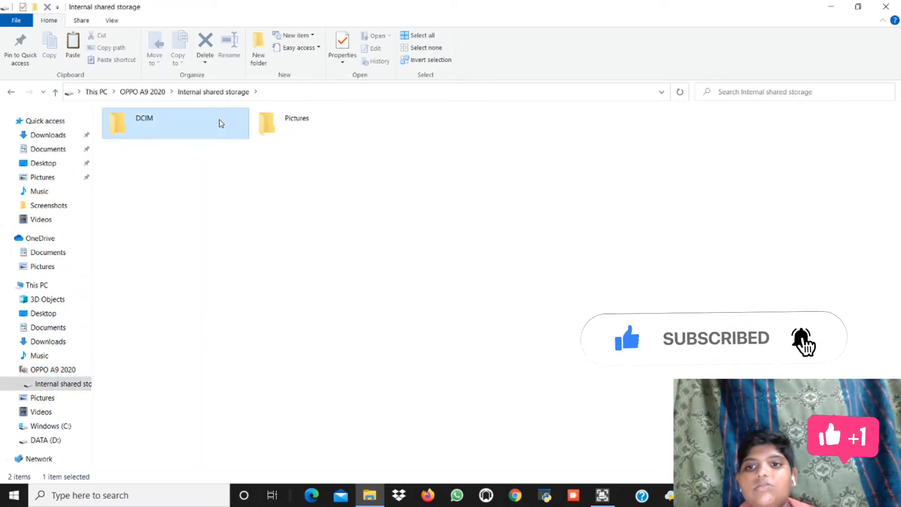
{"action": "double_click", "coordinate": [221, 121]}
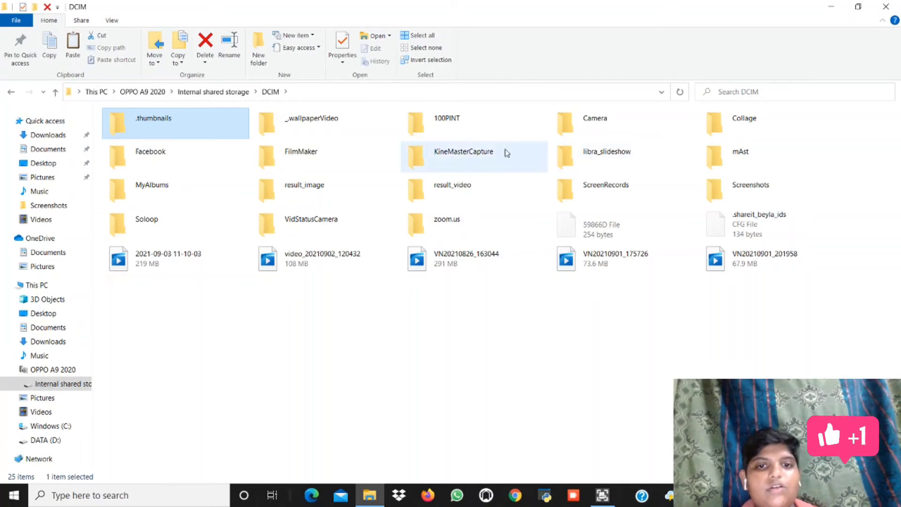
{"action": "double_click", "coordinate": [756, 197]}
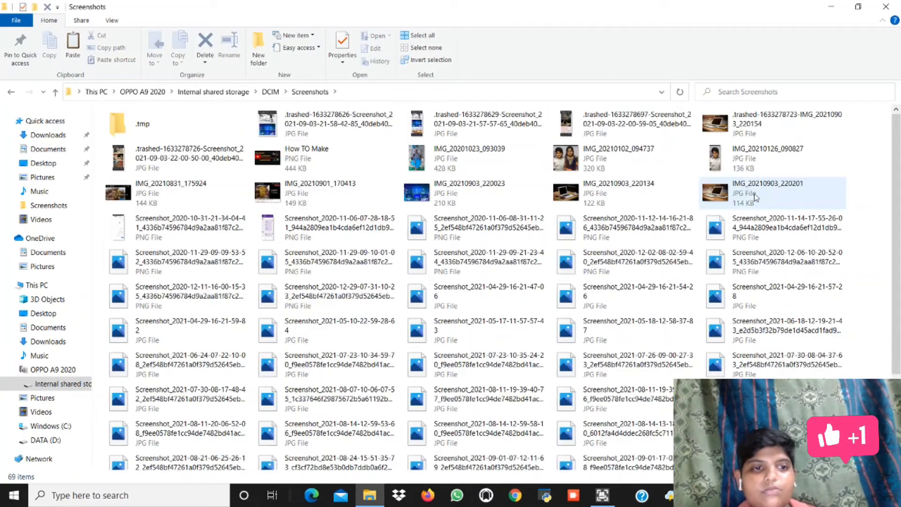
{"action": "scroll", "coordinate": [640, 288], "scroll_direction": "down", "scroll_amount": 3}
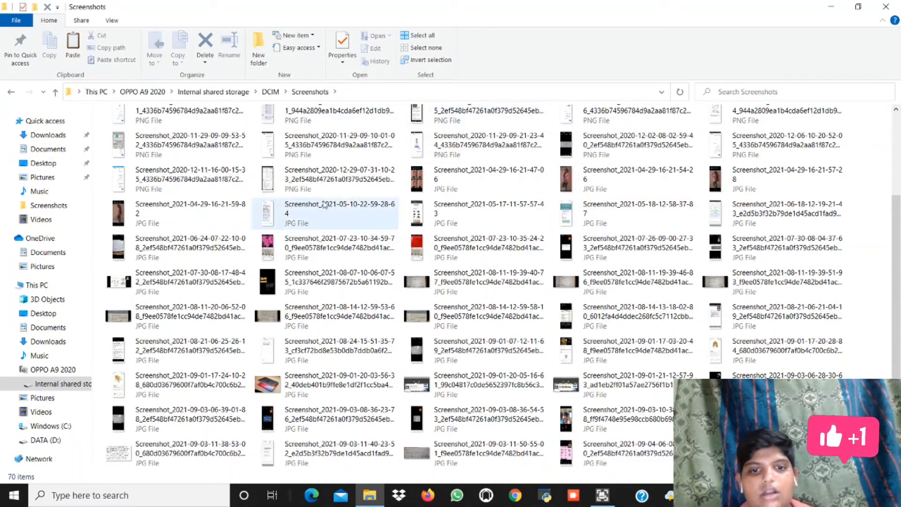
{"action": "scroll", "coordinate": [324, 204], "scroll_direction": "up", "scroll_amount": 4}
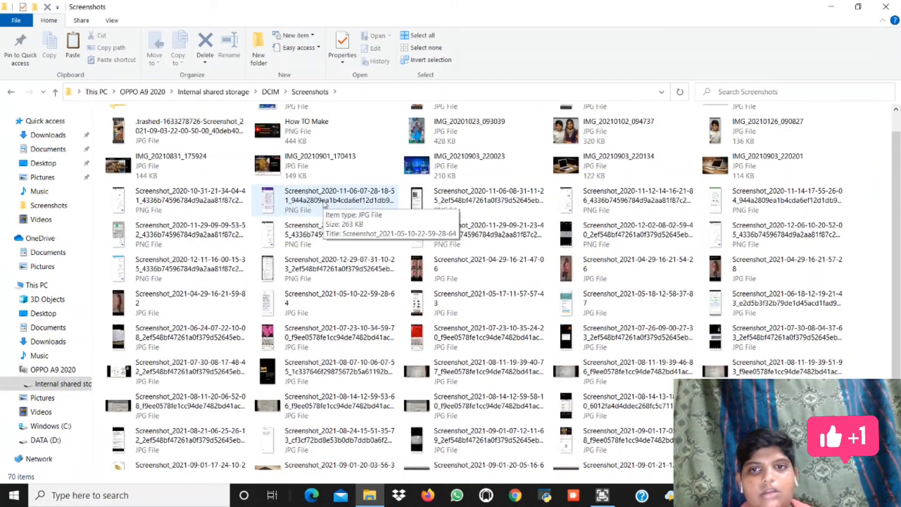
{"action": "scroll", "coordinate": [324, 204], "scroll_direction": "down", "scroll_amount": 3}
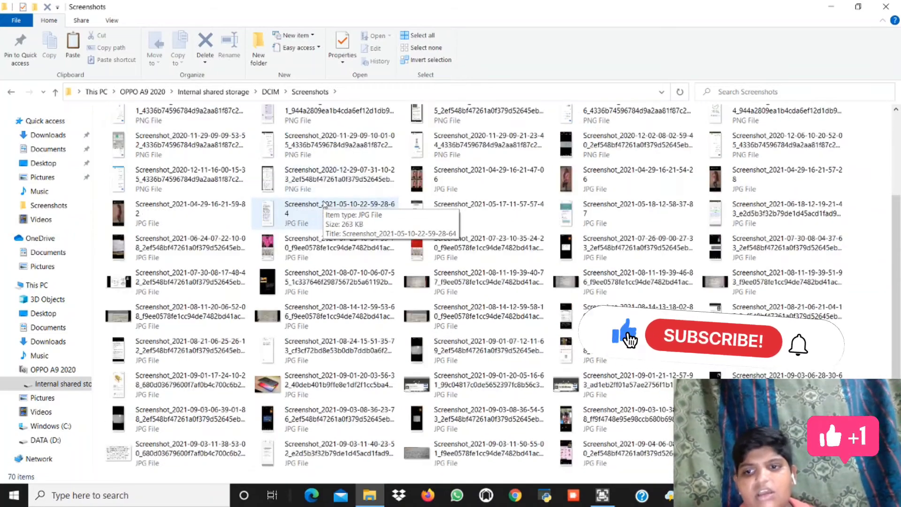
{"action": "scroll", "coordinate": [324, 204], "scroll_direction": "up", "scroll_amount": 3}
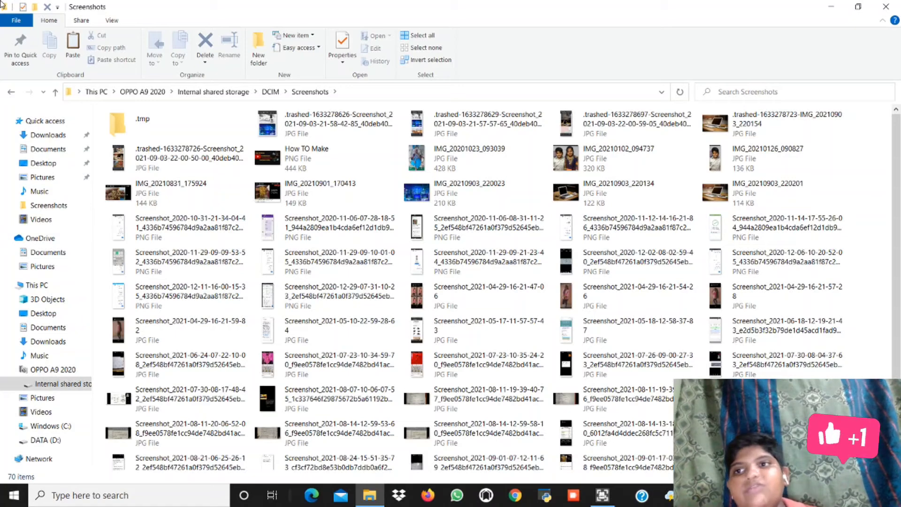
Go back out of the phone's folders to the computer's Pictures folder and close the file window.
{"action": "left_click", "coordinate": [10, 94]}
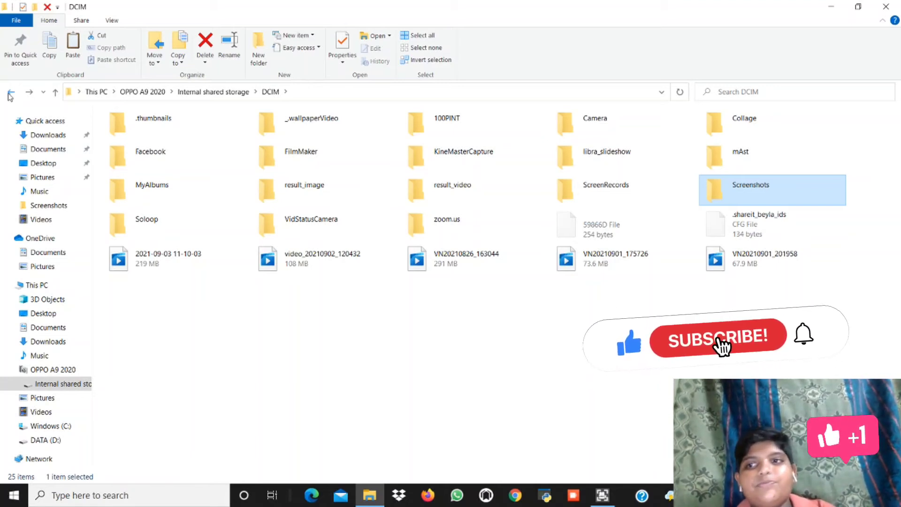
{"action": "left_click", "coordinate": [10, 94]}
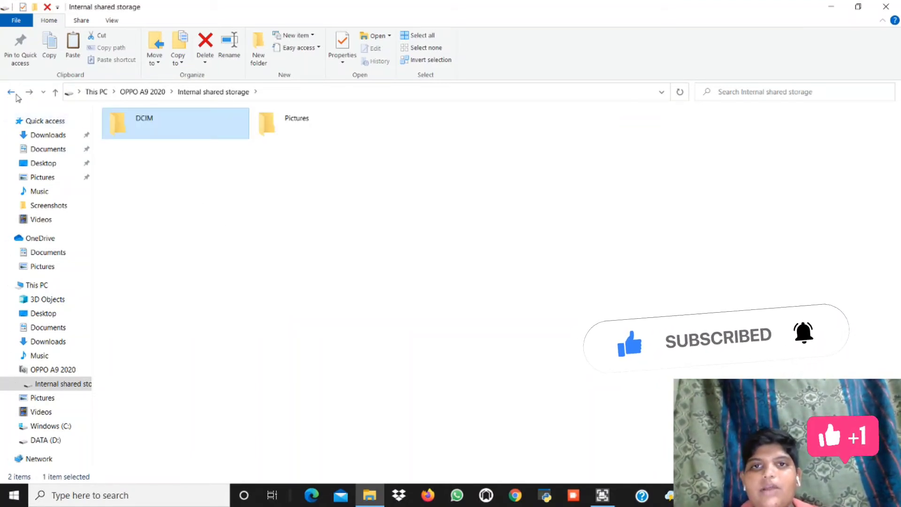
{"action": "left_click", "coordinate": [11, 93]}
{"action": "left_click", "coordinate": [16, 95]}
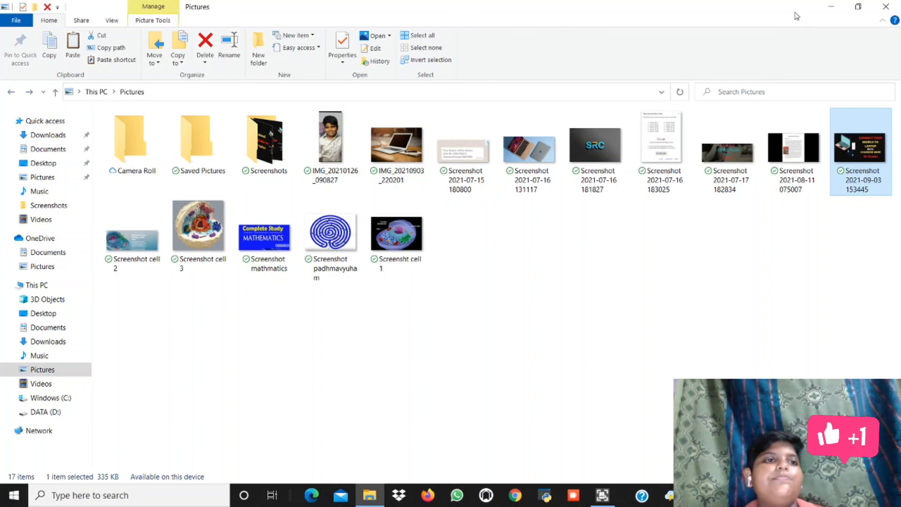
{"action": "left_click", "coordinate": [884, 5]}
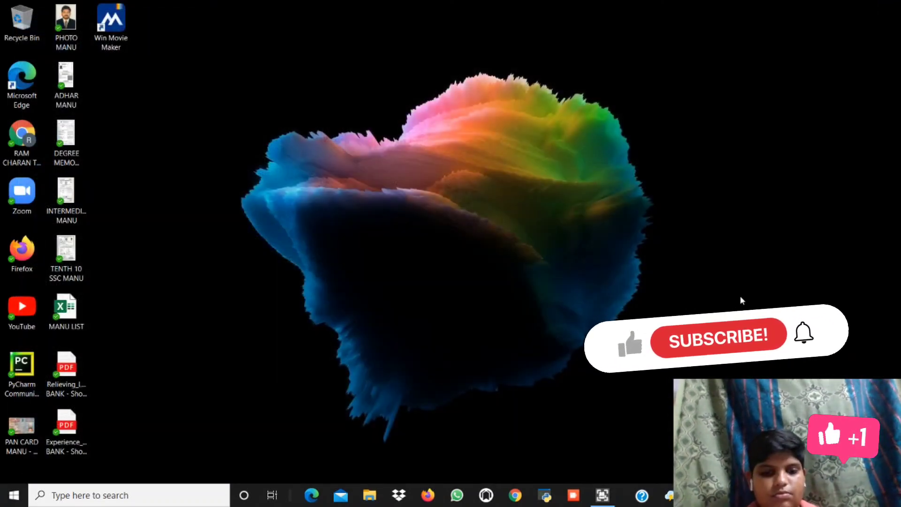
{"action": "key", "text": "alt+Tab"}
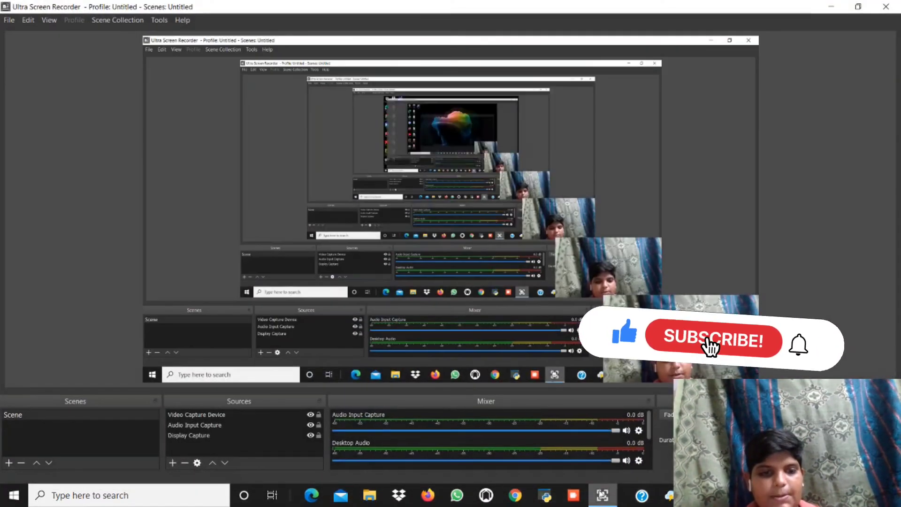